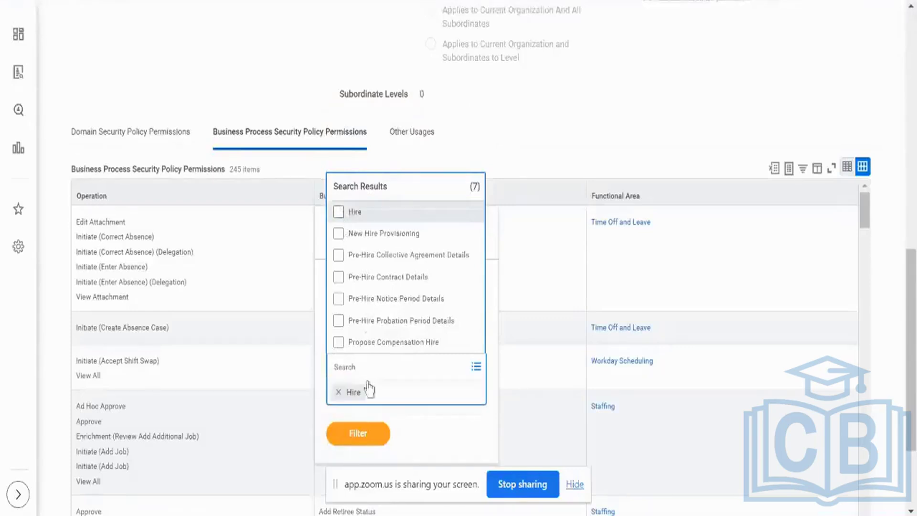
Step: Filter the permissions to the Hire business process type and highlight its Staffing operations
click(362, 432)
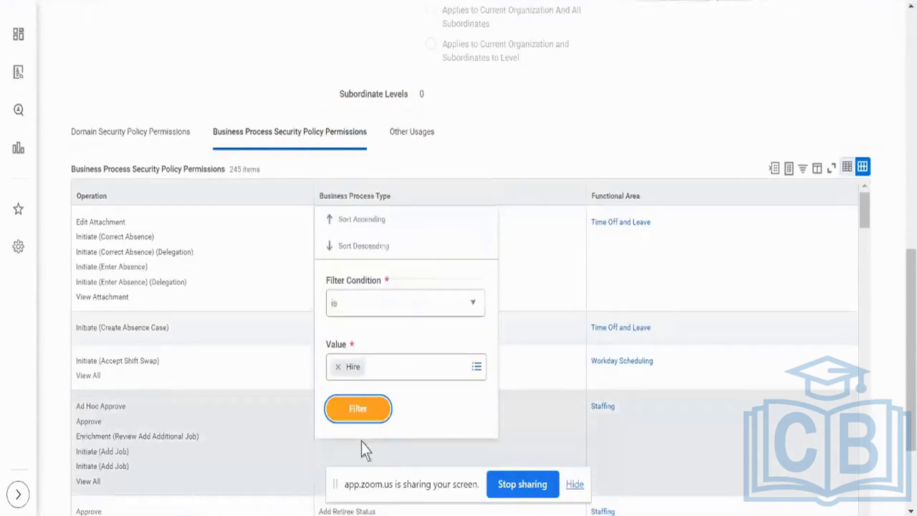
click(359, 410)
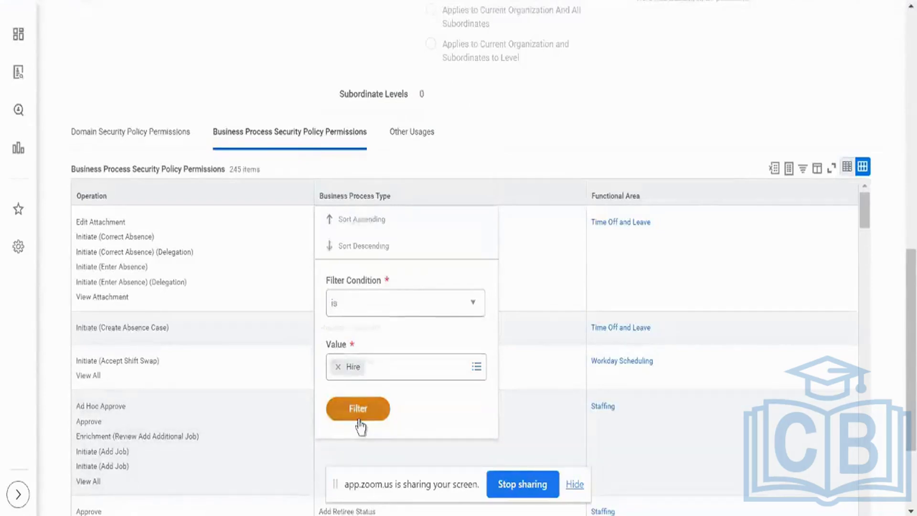
triple_click(252, 455)
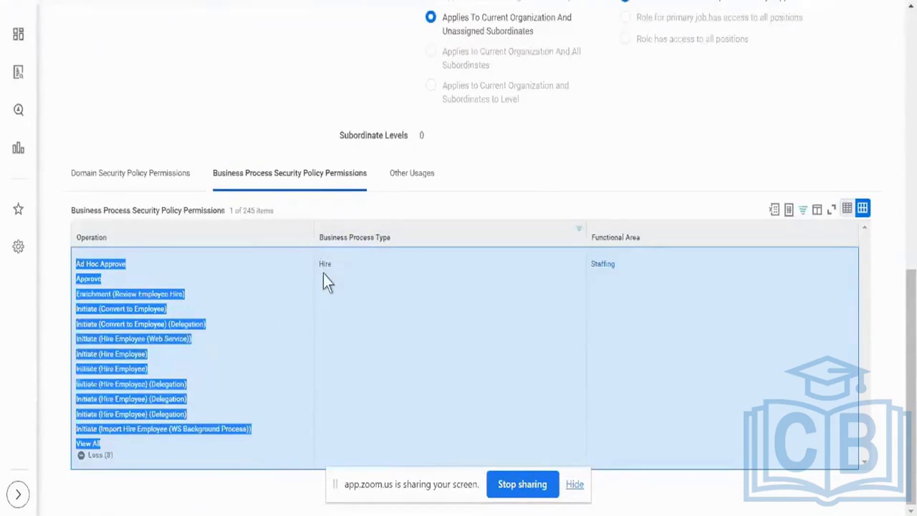
scroll(323, 274, up, 10)
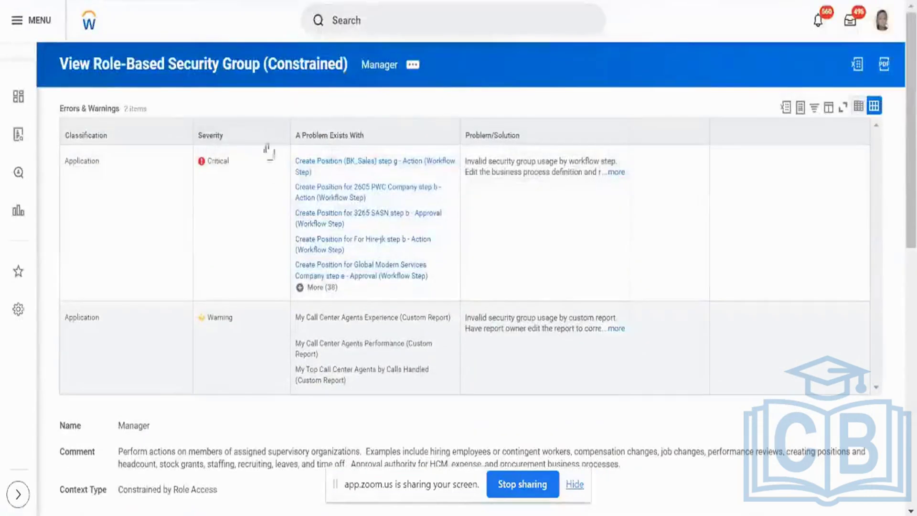
scroll(263, 174, down, 10)
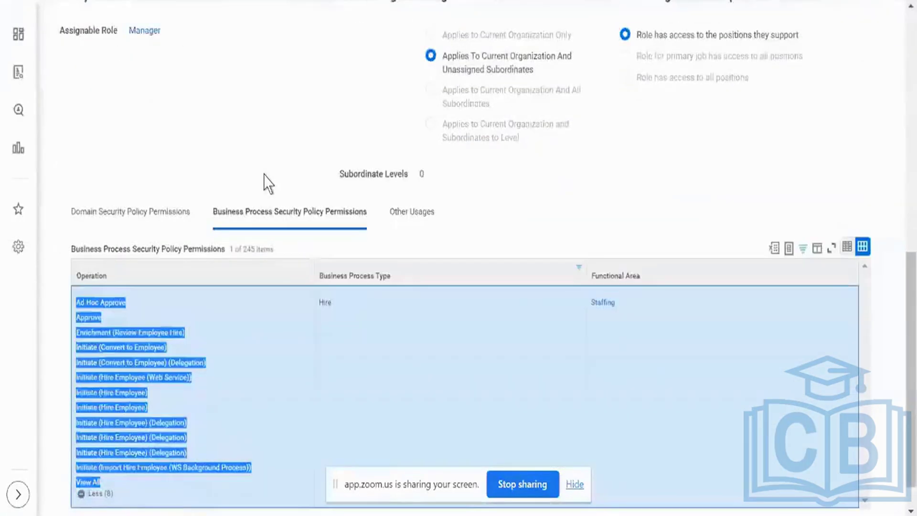
double_click(326, 302)
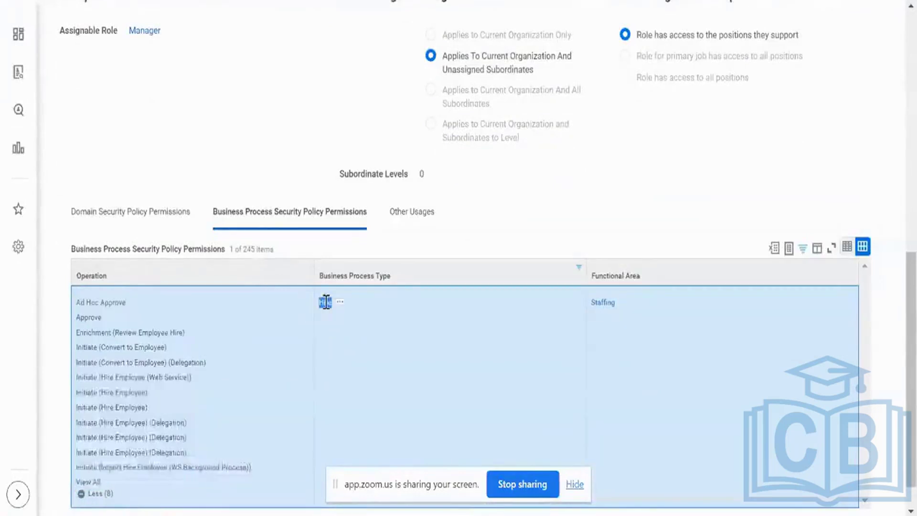
scroll(325, 302, down, 1)
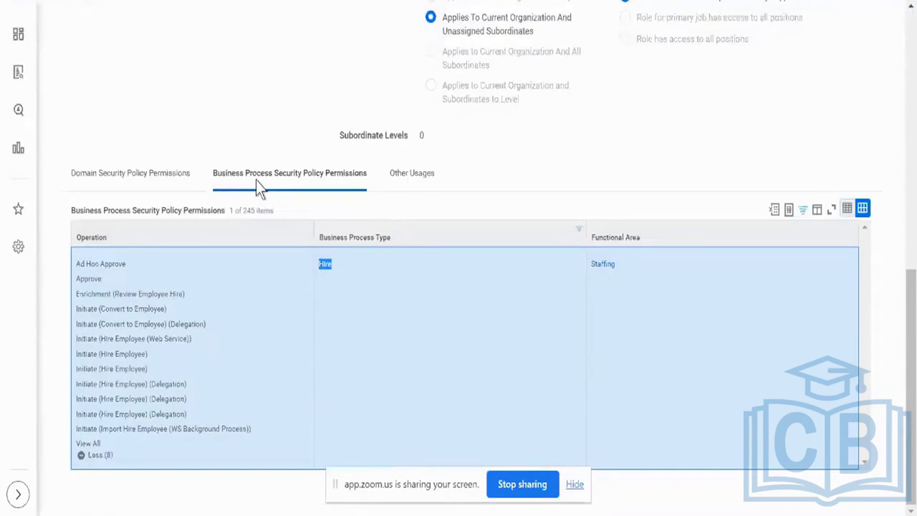
Step: Open the Hire business process policy view in a new browser tab from its related actions
mouse_move(338, 268)
click(340, 263)
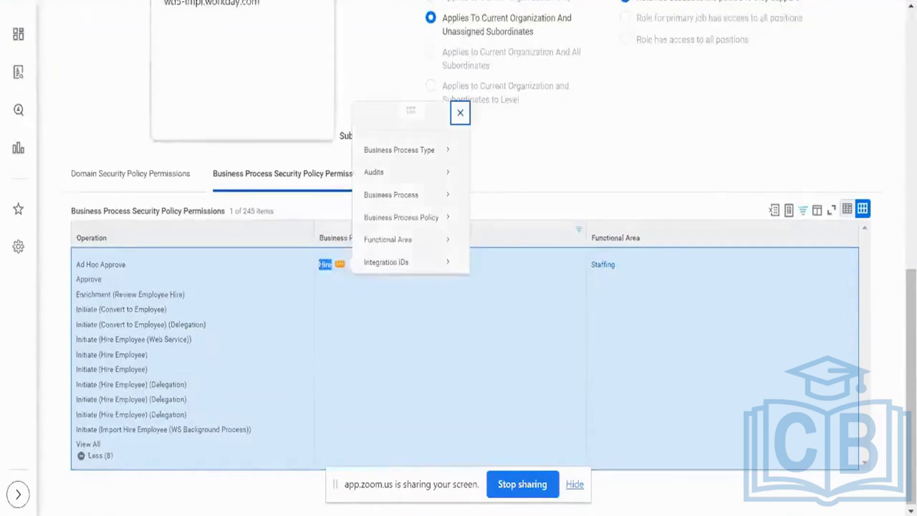
mouse_move(409, 153)
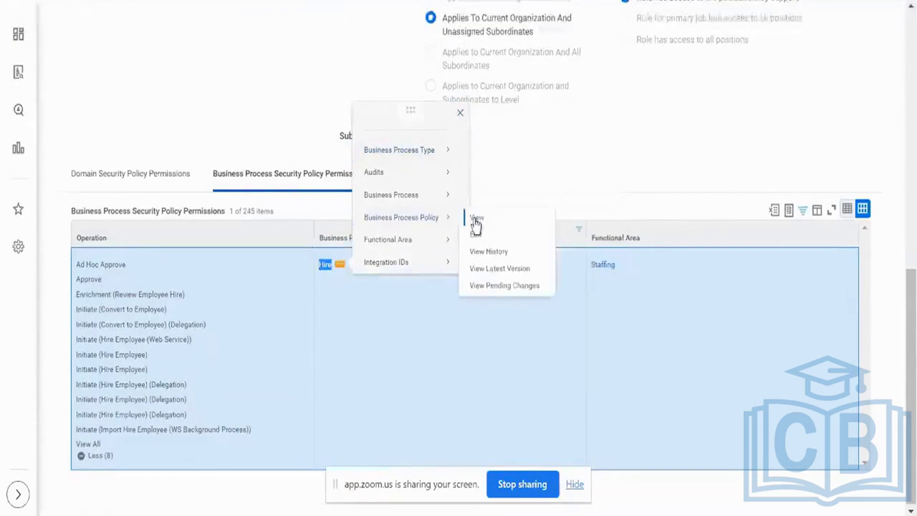
right_click(474, 219)
click(497, 231)
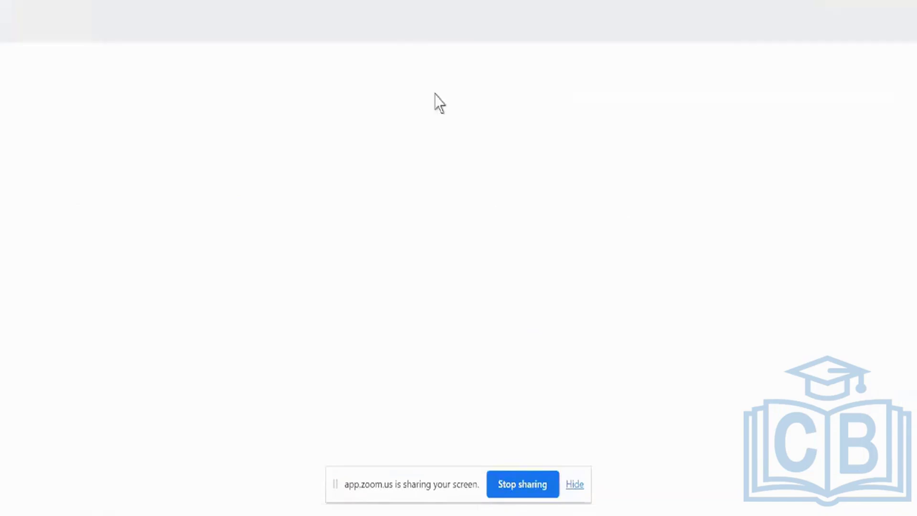
Step: Show the Hire policy tab with all security groups allowed to initiate Hire Employee expanded
click(319, 2)
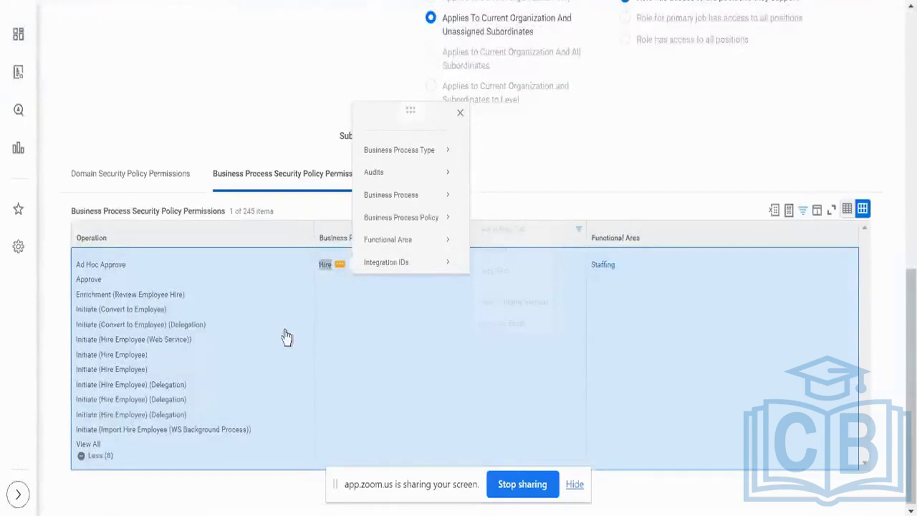
click(420, 75)
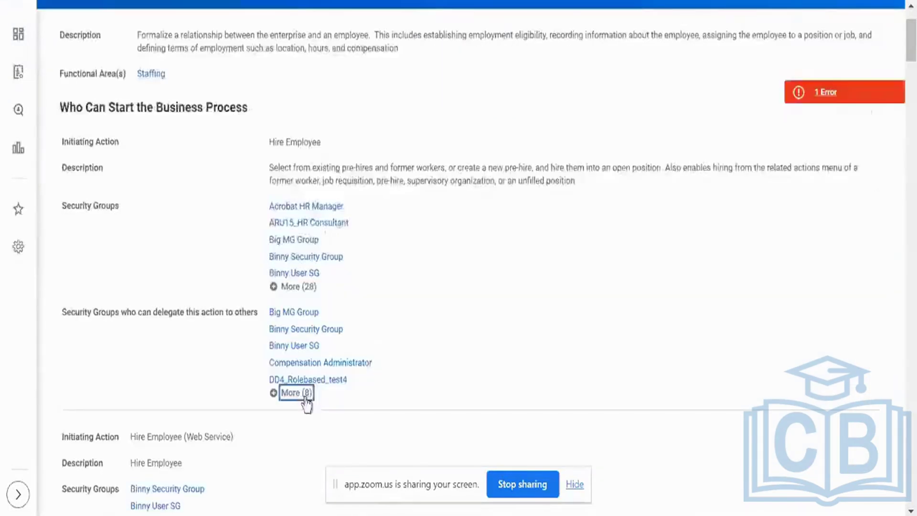
click(304, 396)
click(307, 289)
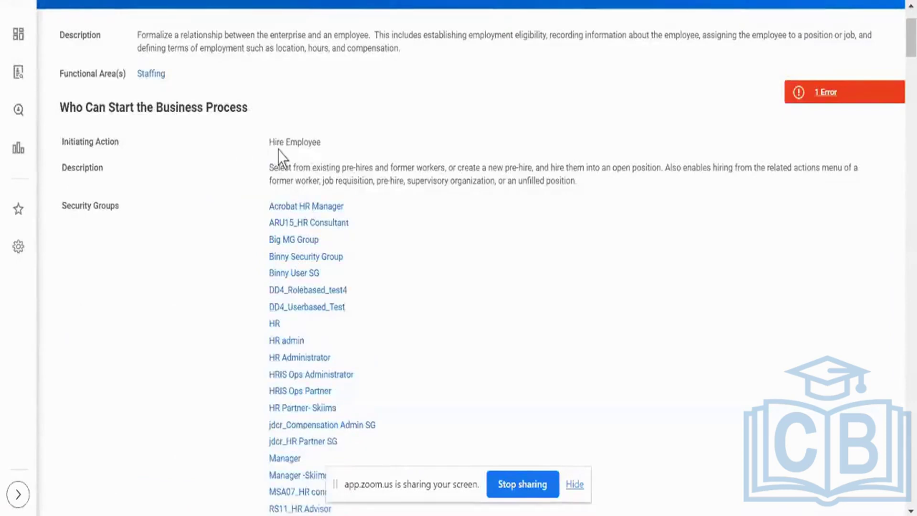
Step: Find Manager among the allowed Hire groups and match it to Manager's Initiate (Hire Employee) permission
scroll(463, 363, down, 3)
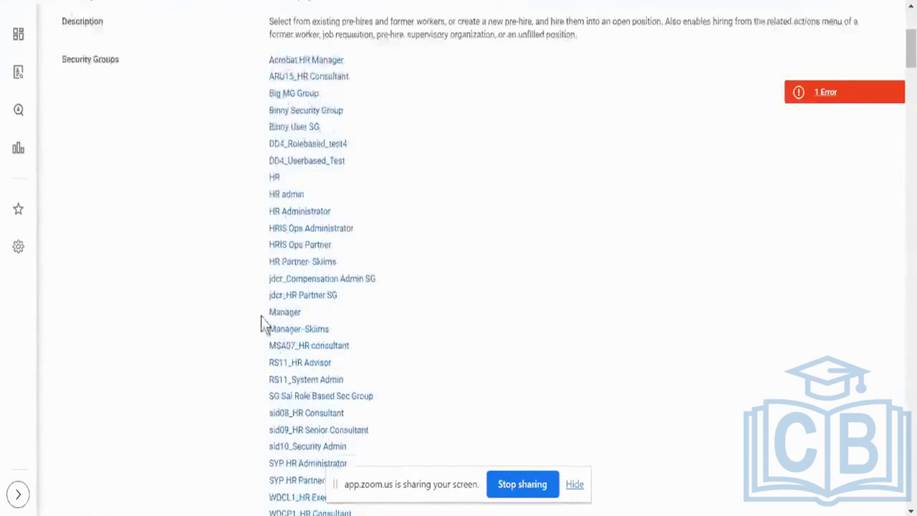
mouse_move(287, 327)
mouse_down()
mouse_move(321, 323)
mouse_move(272, 329)
mouse_up()
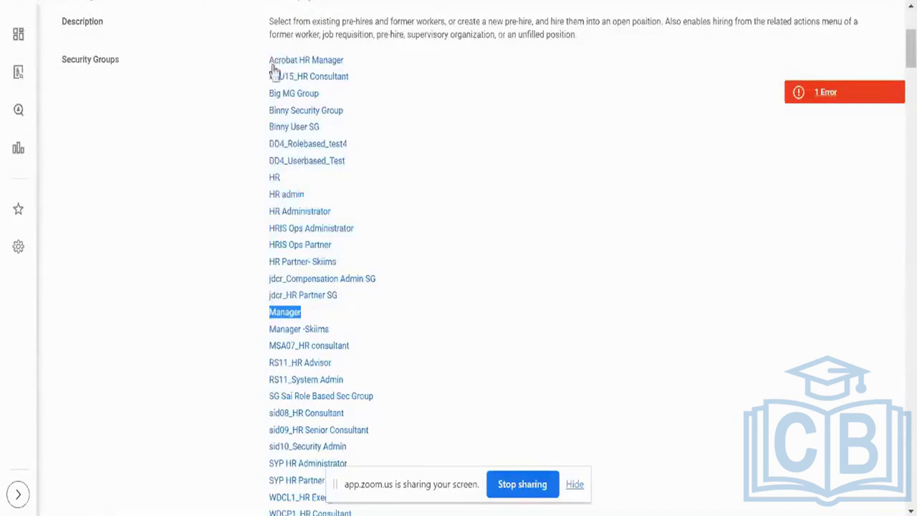
click(316, 1)
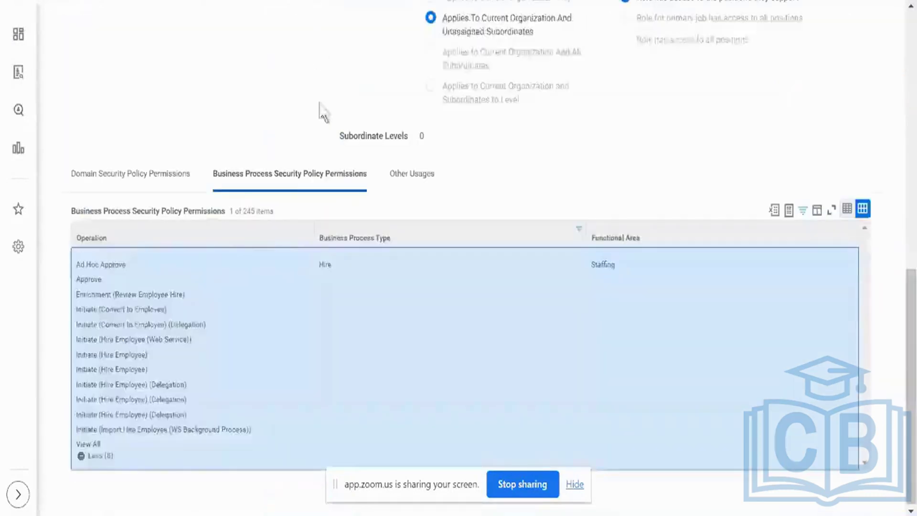
triple_click(127, 351)
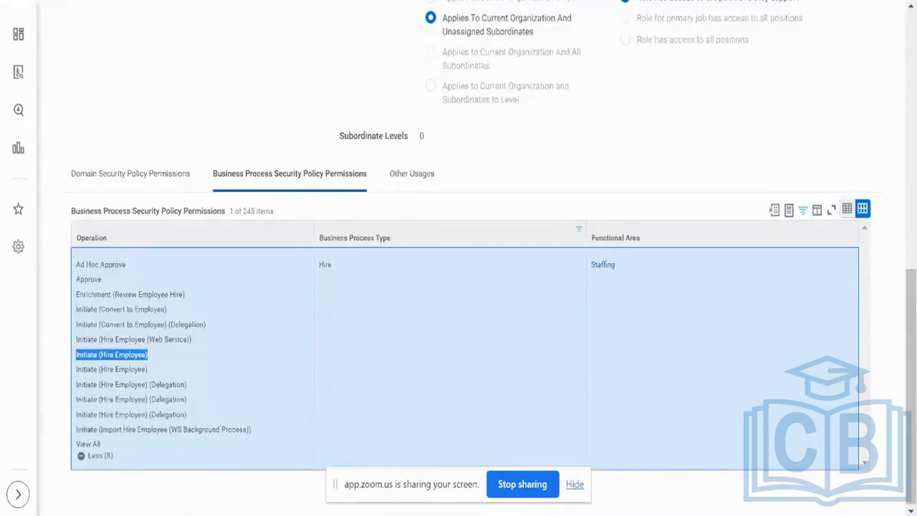
Step: Review Hire Employee as the initiating action on the Hire security policy page
key(ctrl+Tab)
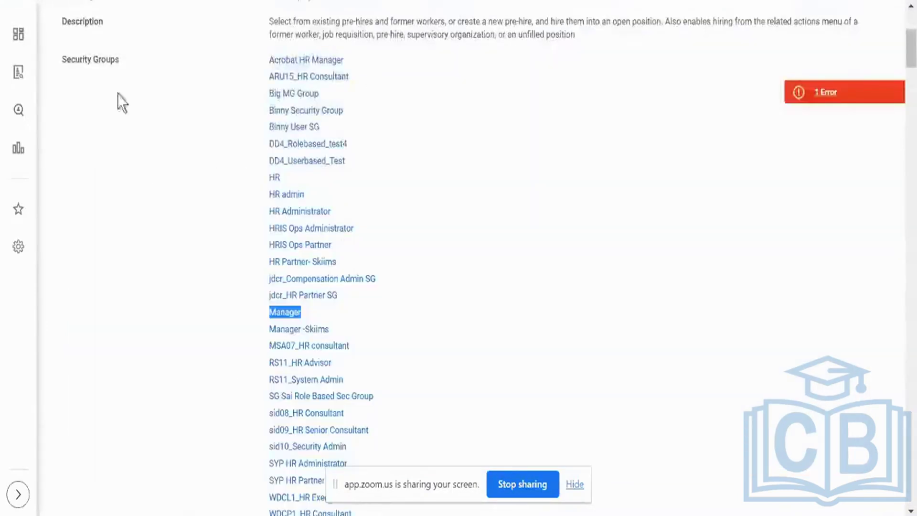
scroll(131, 183, up, 5)
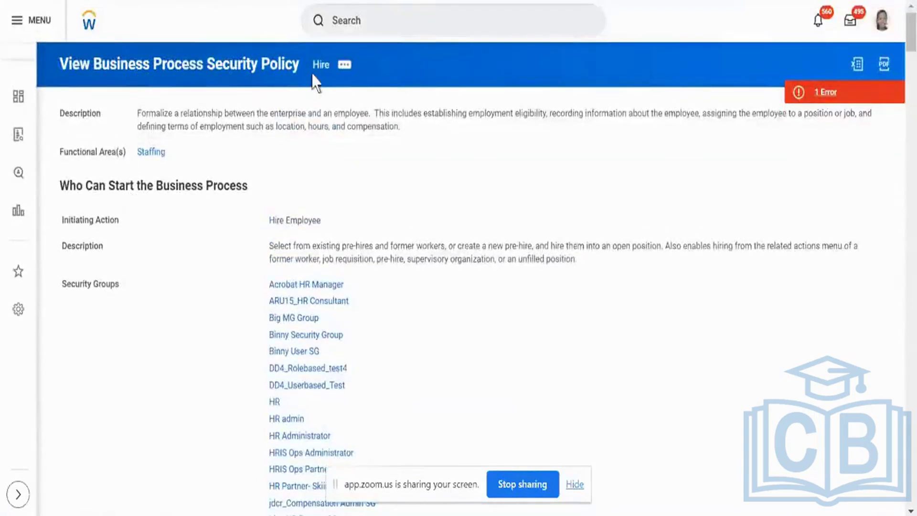
triple_click(285, 215)
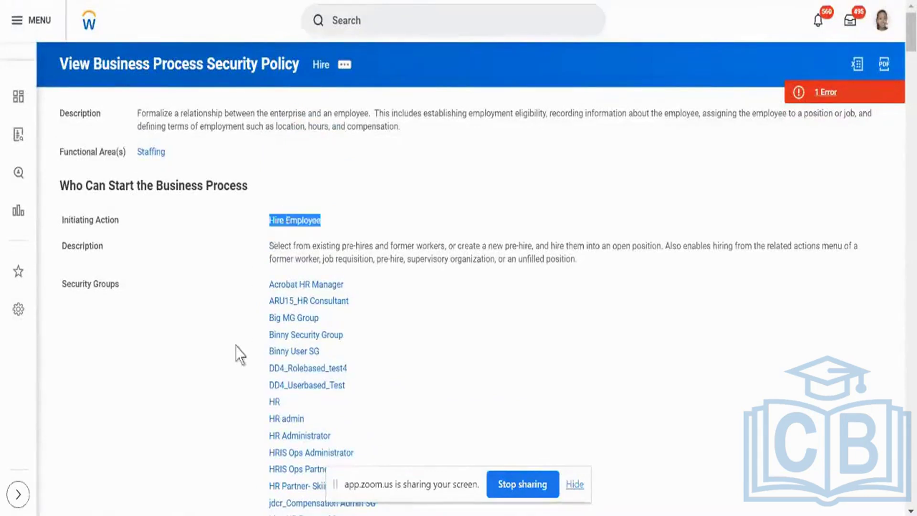
scroll(236, 346, down, 4)
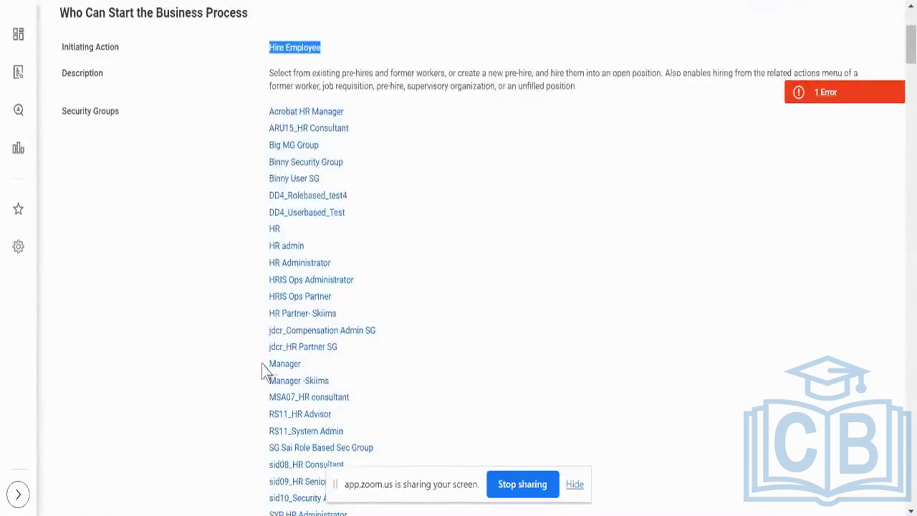
Step: Open the Manager Role-Based Security Group (Constrained) and review its Hire permissions with Initiate (Hire Employee)
mouse_move(309, 365)
click(309, 365)
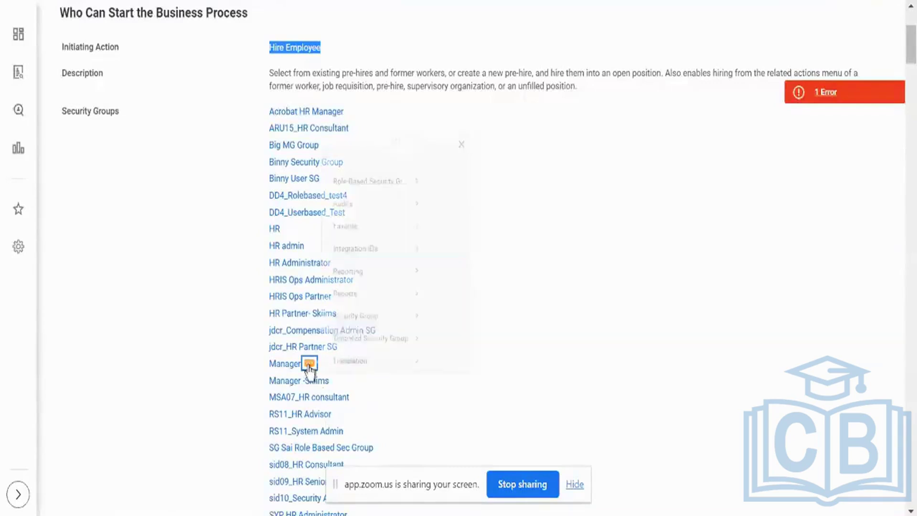
mouse_move(382, 135)
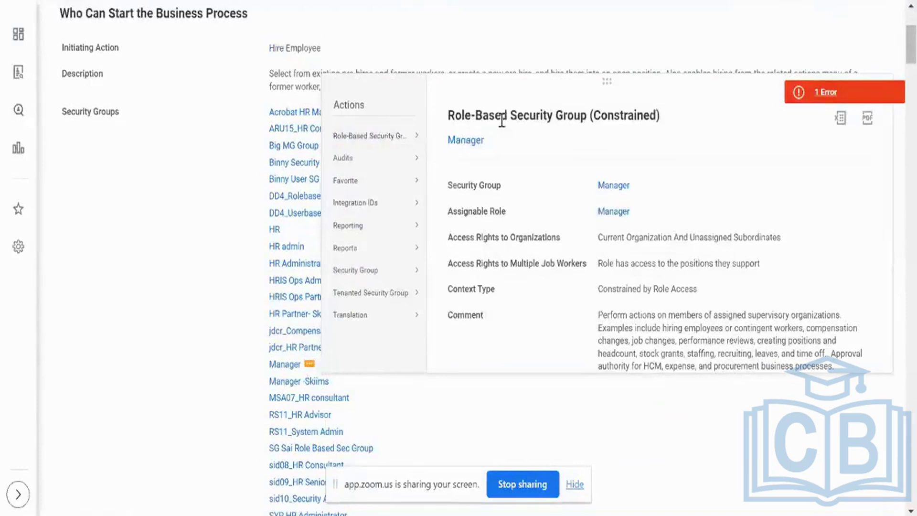
triple_click(501, 120)
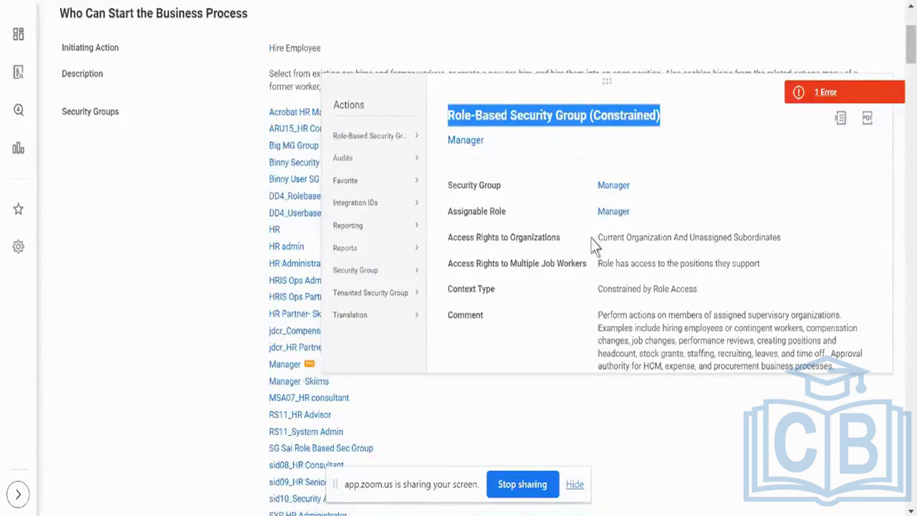
scroll(592, 300, down, 1)
scroll(592, 303, down, 1)
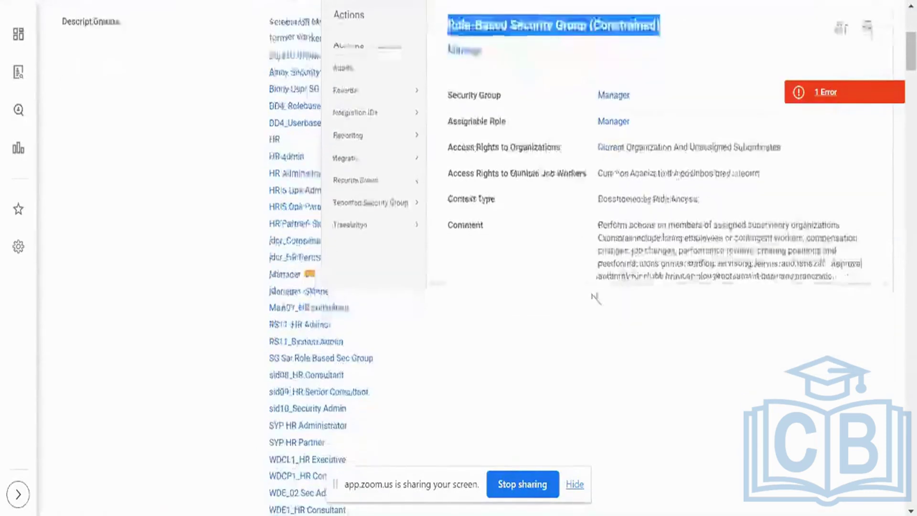
mouse_move(382, 45)
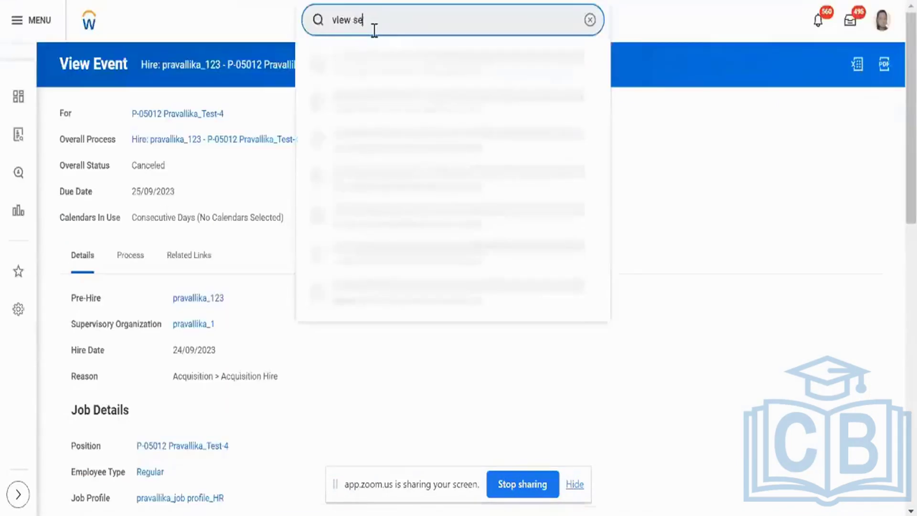
Step: Search 'view sec group' and launch the View Security Group task
text(c group)
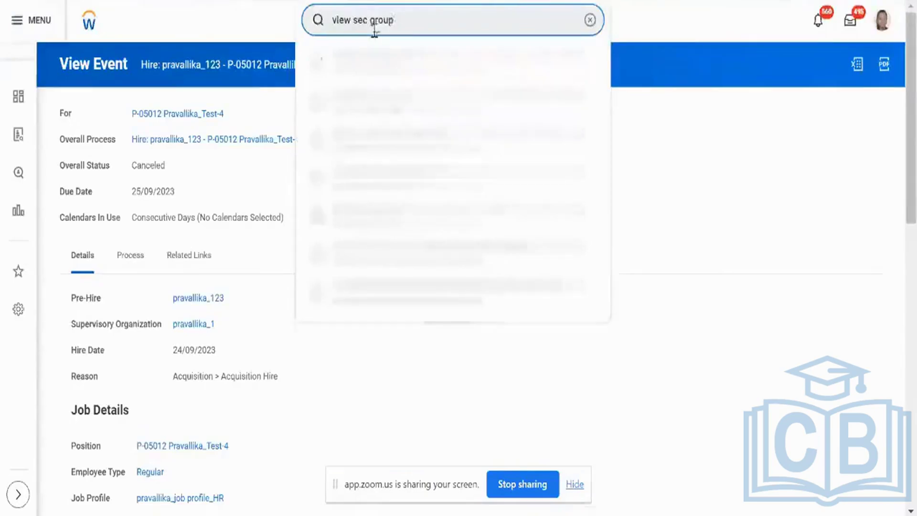
click(379, 61)
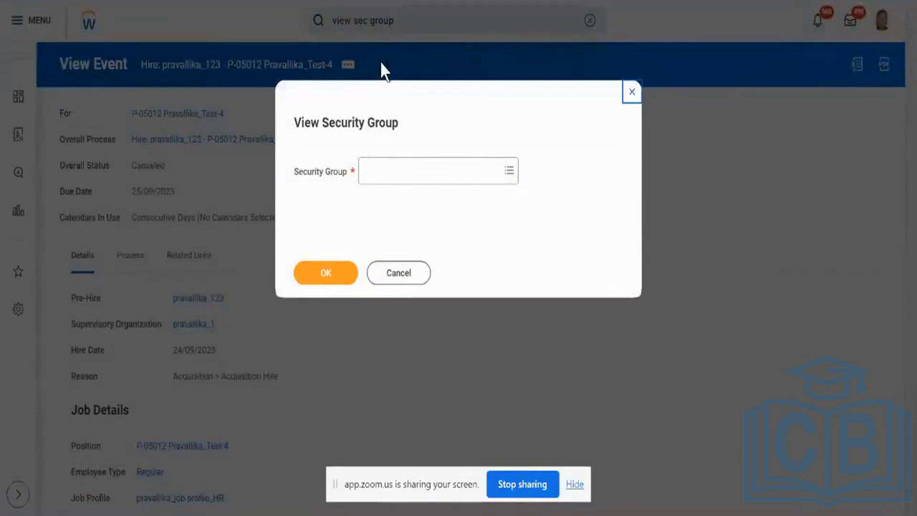
click(448, 179)
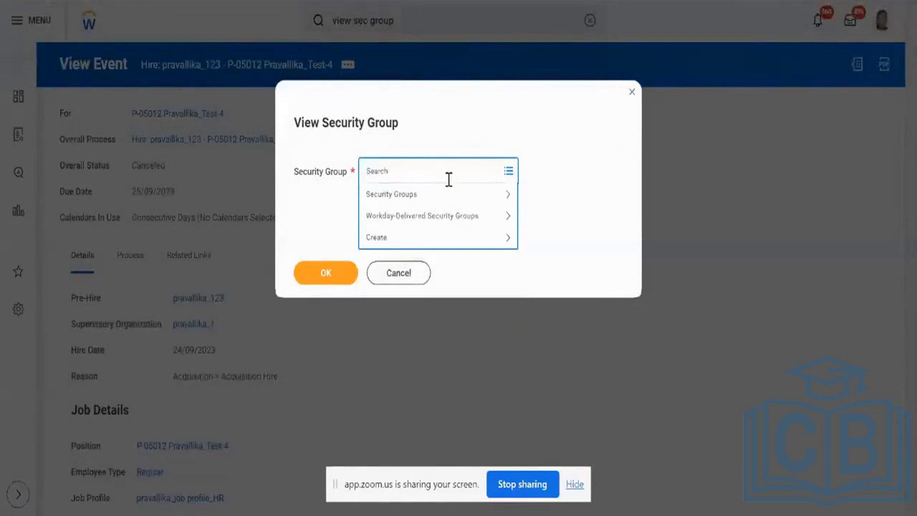
click(467, 215)
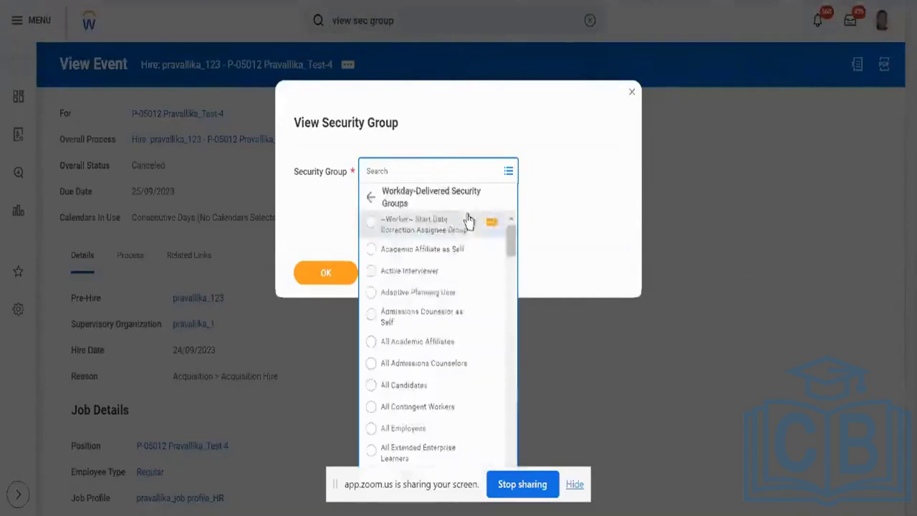
scroll(464, 336, down, 10)
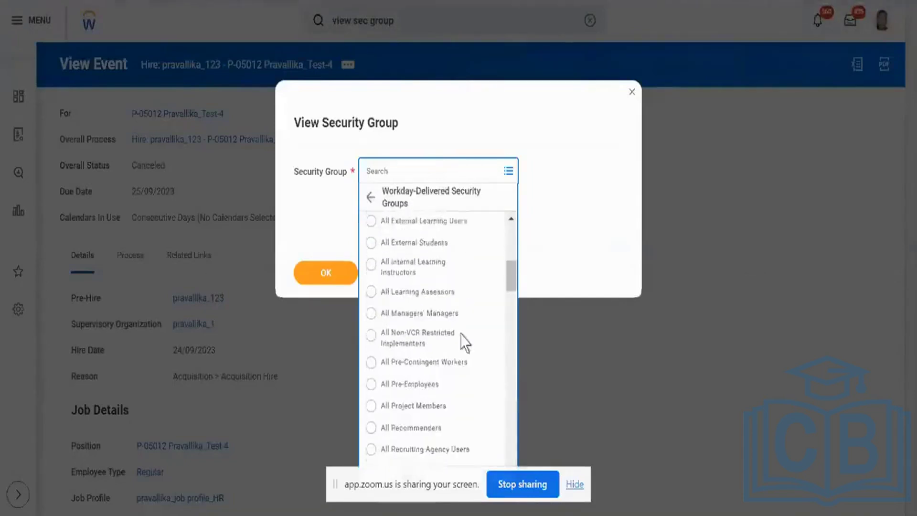
click(371, 197)
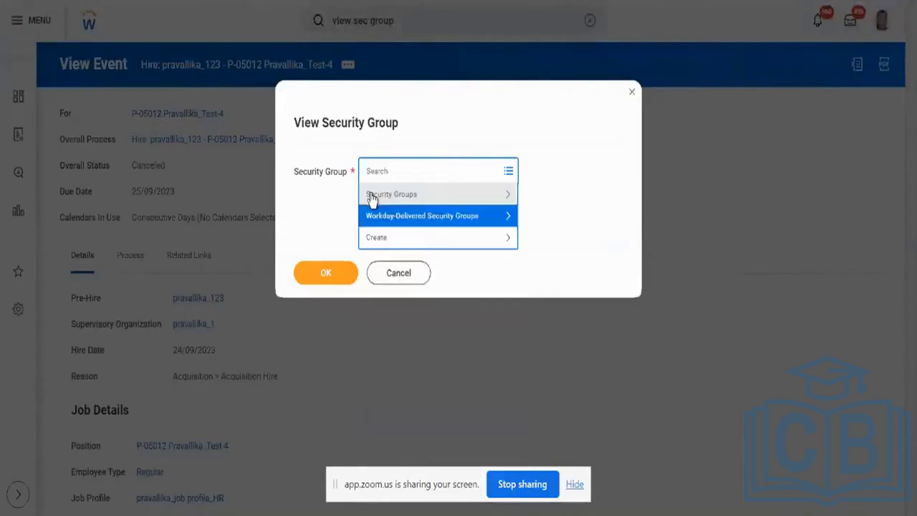
click(372, 195)
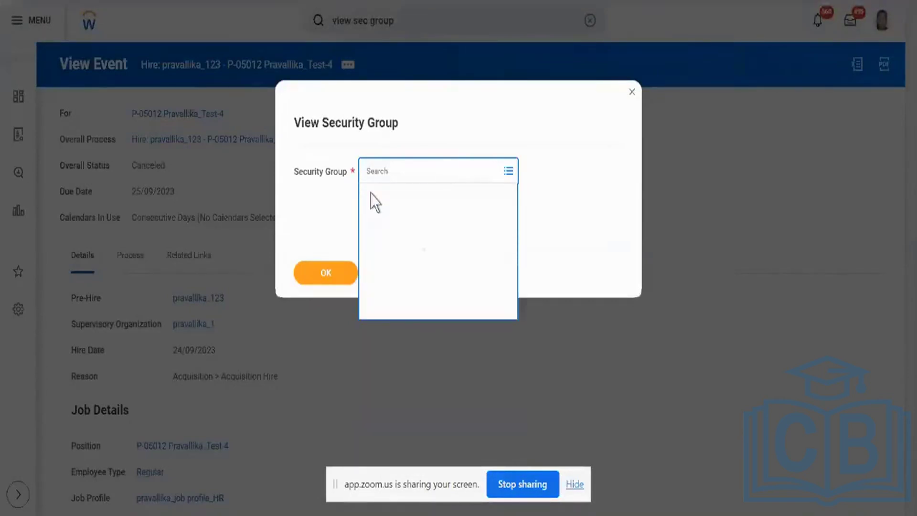
scroll(430, 382, down, 5)
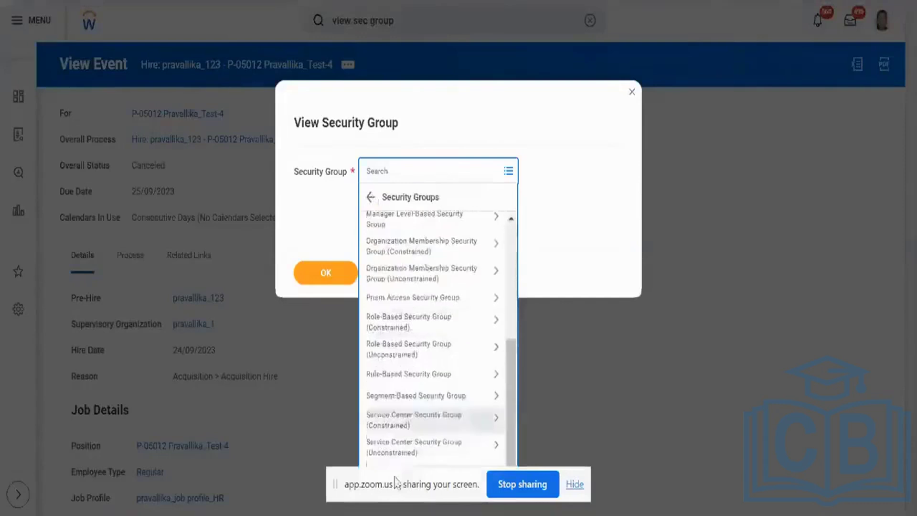
drag(336, 483, 609, 326)
scroll(473, 478, down, 5)
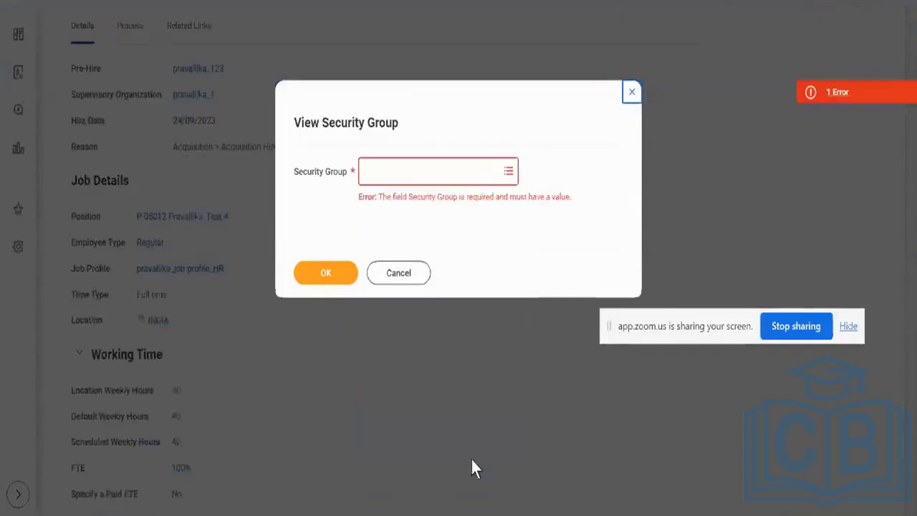
Step: List User-Based Security Groups in the Security Group prompt and scroll through entries like AK security admin
click(449, 165)
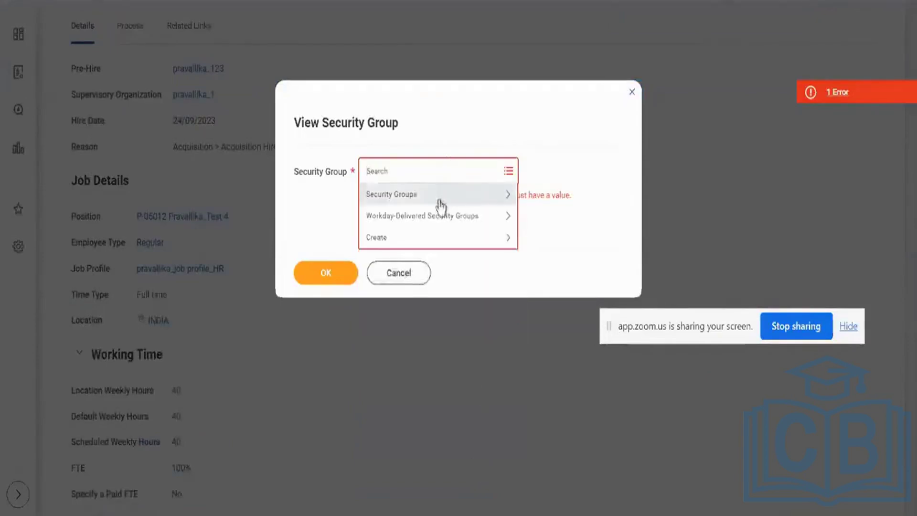
click(441, 205)
scroll(433, 401, down, 6)
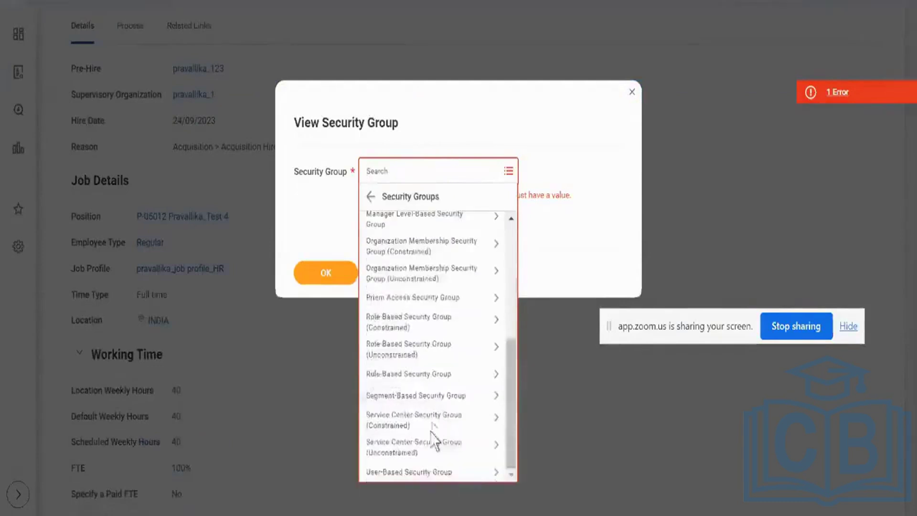
click(425, 458)
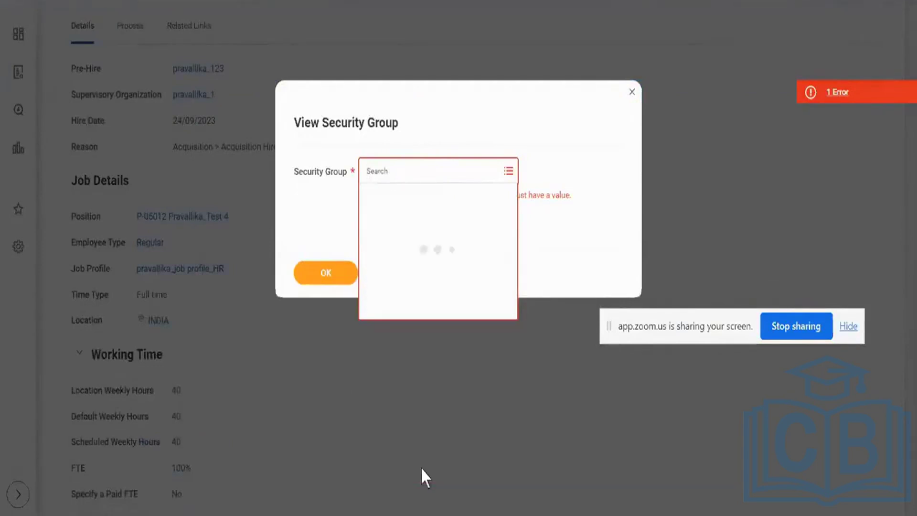
scroll(430, 436, down, 2)
scroll(438, 388, down, 5)
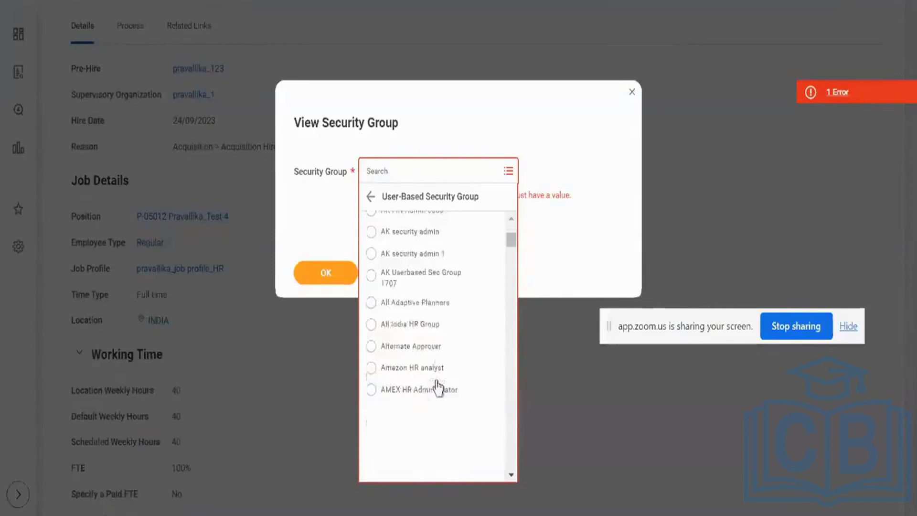